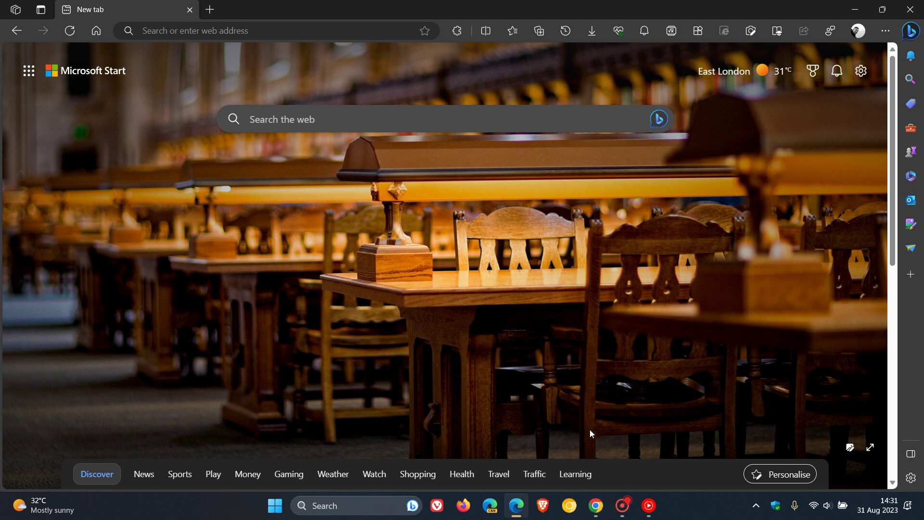
# Step: Switch to Chrome and show the Microsoft 365 extension panel of apps and documents
pyautogui.click(596, 506)
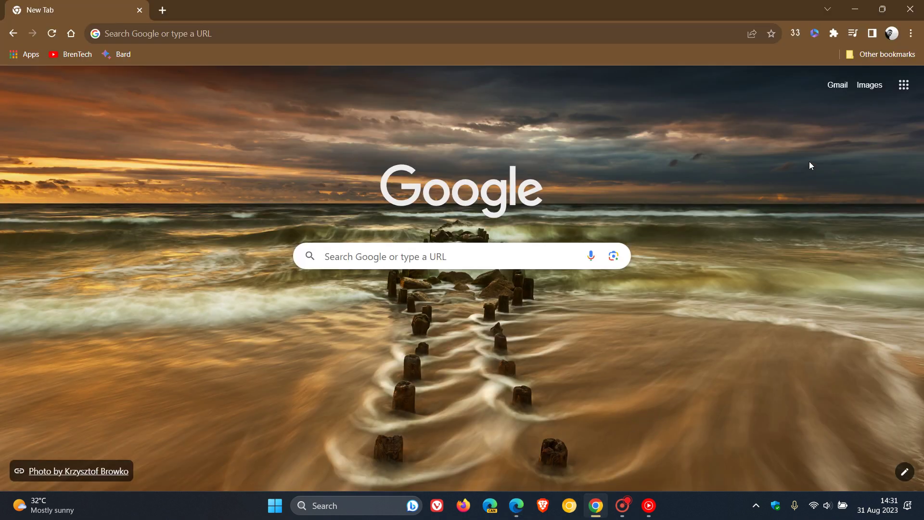
pyautogui.click(816, 32)
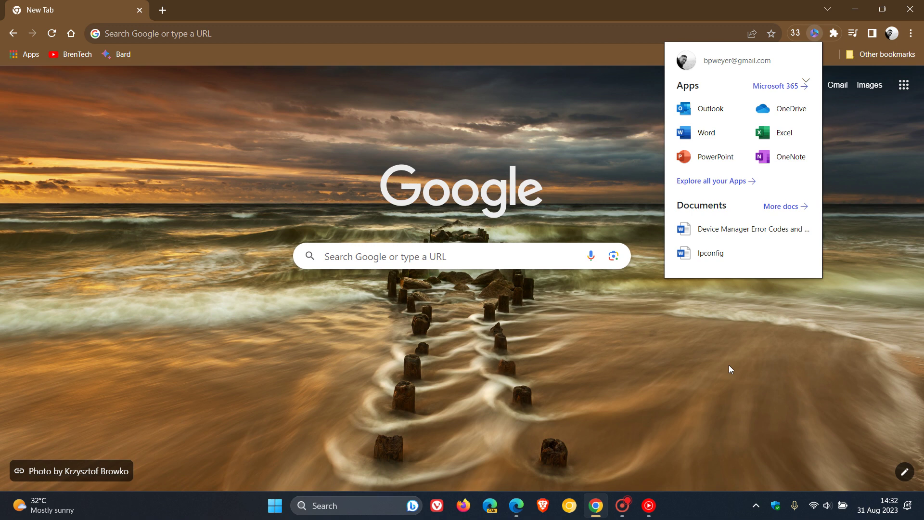
# Step: Switch to Edge's Microsoft Start page and show its Microsoft 365 app list
pyautogui.click(517, 506)
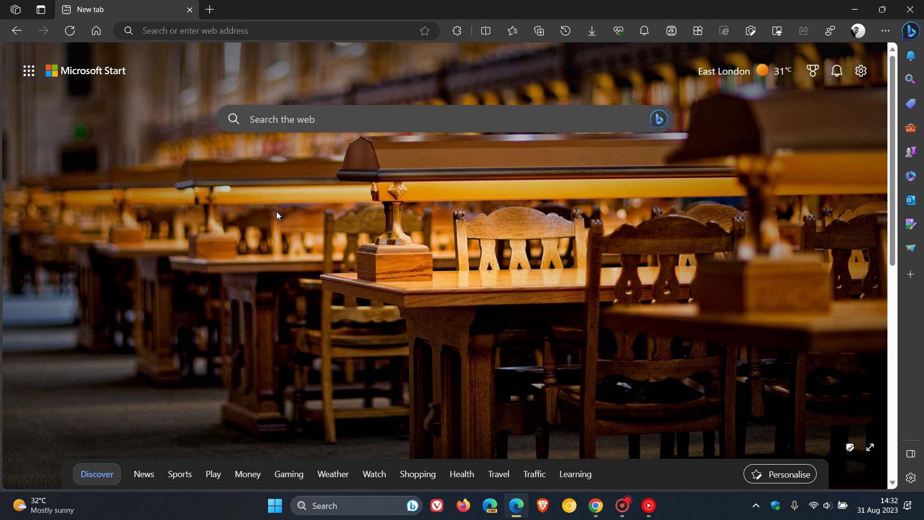
pyautogui.click(28, 76)
# Step: Return to Chrome and dismiss the Microsoft 365 extension panel
pyautogui.click(597, 507)
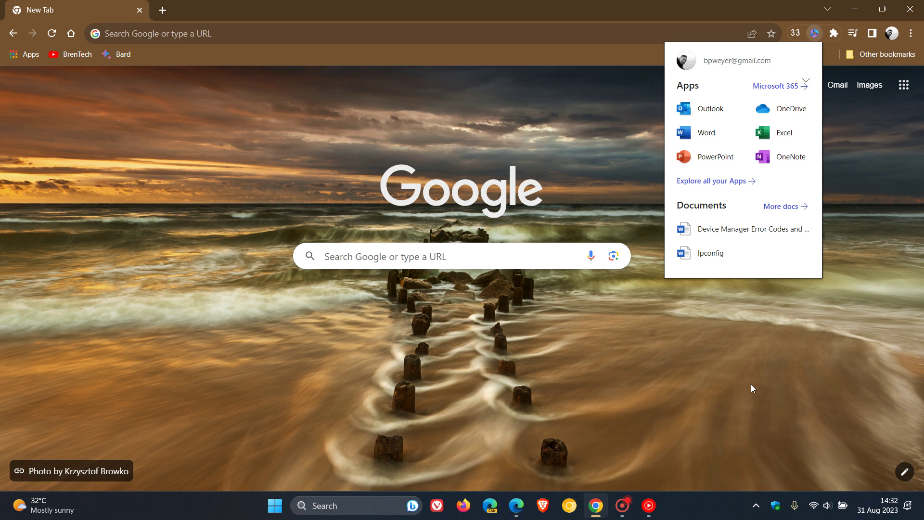
pyautogui.click(823, 366)
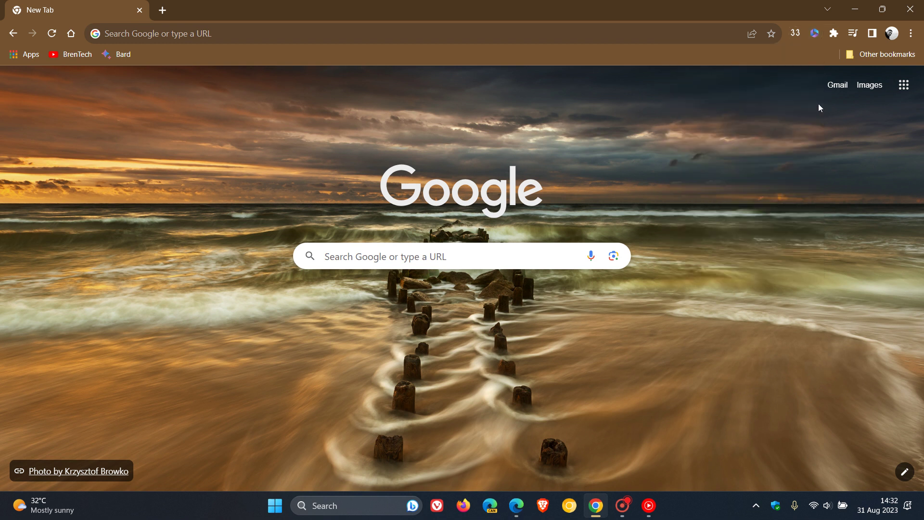
# Step: Reopen the Microsoft 365 extension panel from the Chrome toolbar
pyautogui.click(815, 33)
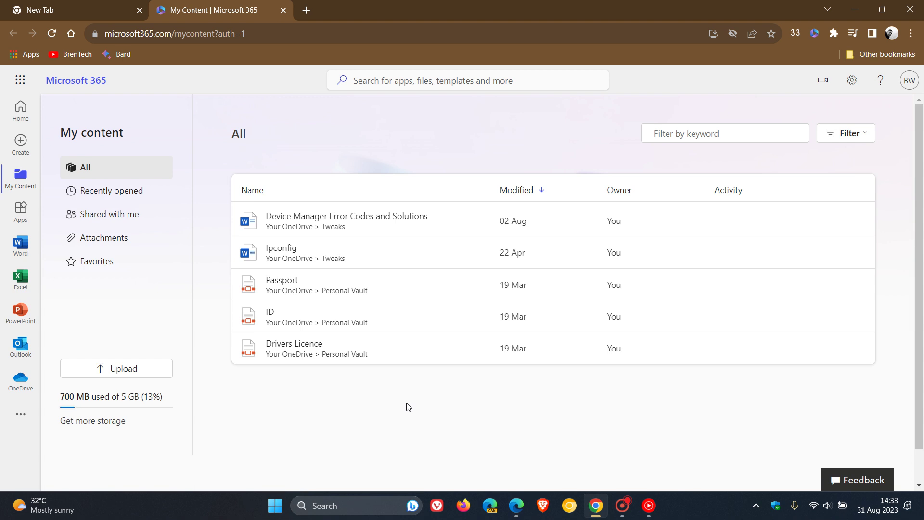
# Step: Go from the My Content tab back to the Google new tab page
pyautogui.click(98, 13)
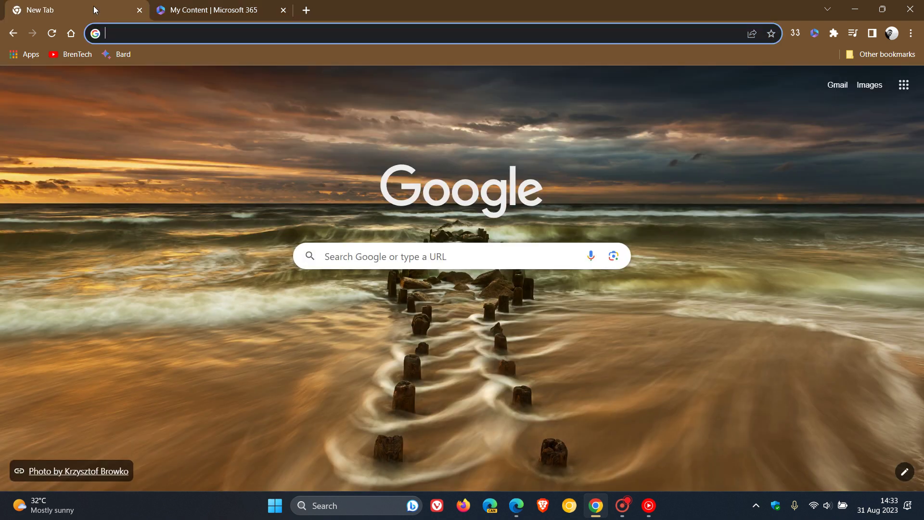
# Step: Reopen the Microsoft 365 panel and expand the account settings under the account name
pyautogui.click(814, 37)
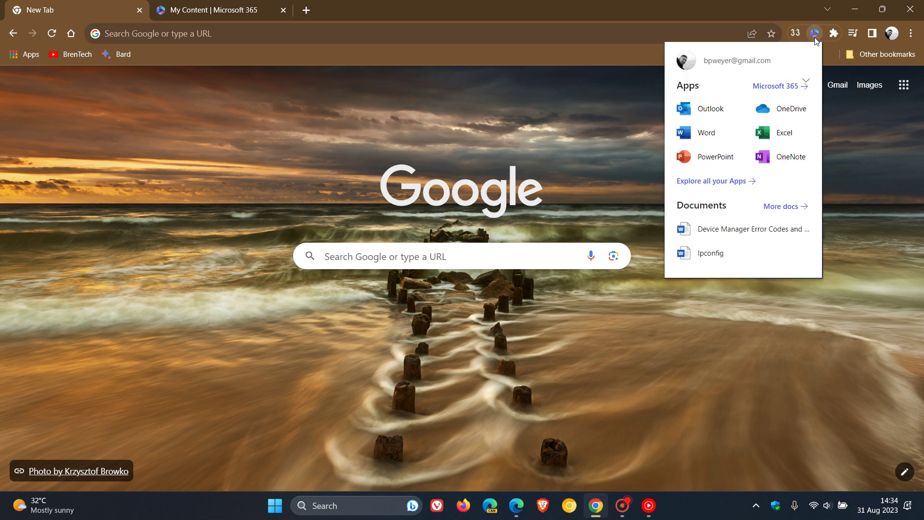
pyautogui.click(808, 84)
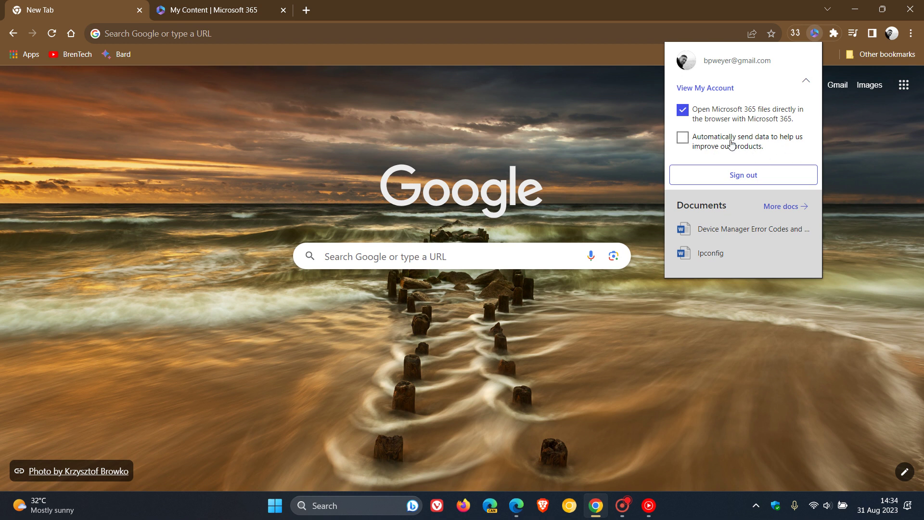
# Step: Collapse the account settings, dismiss the Microsoft 365 panel, and bring Edge to the front
pyautogui.click(807, 82)
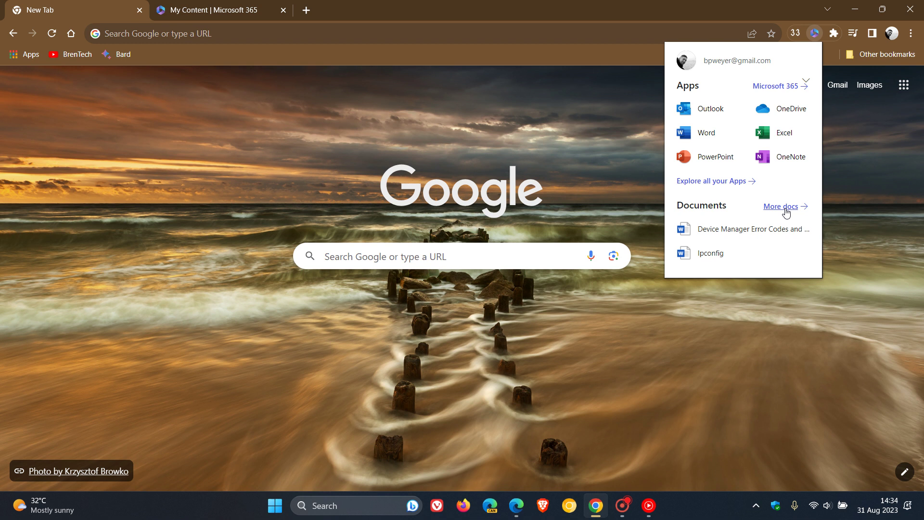
pyautogui.click(679, 345)
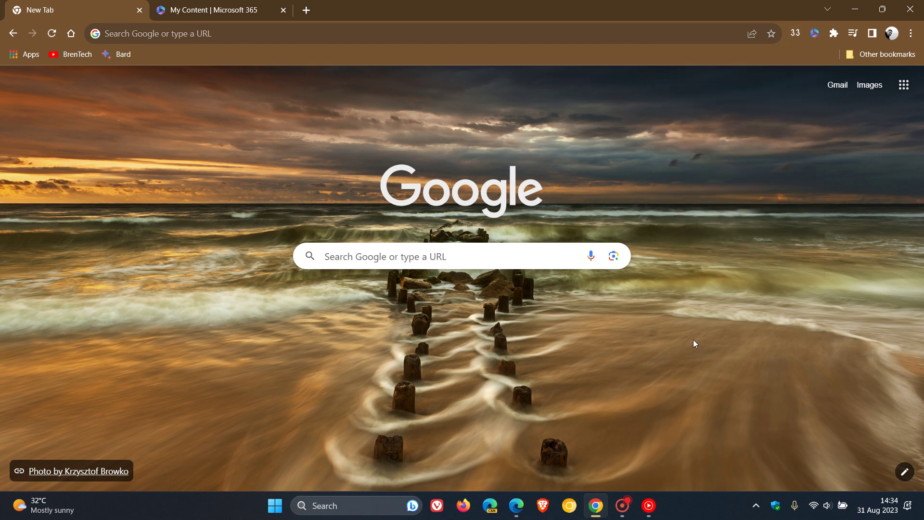
pyautogui.click(516, 505)
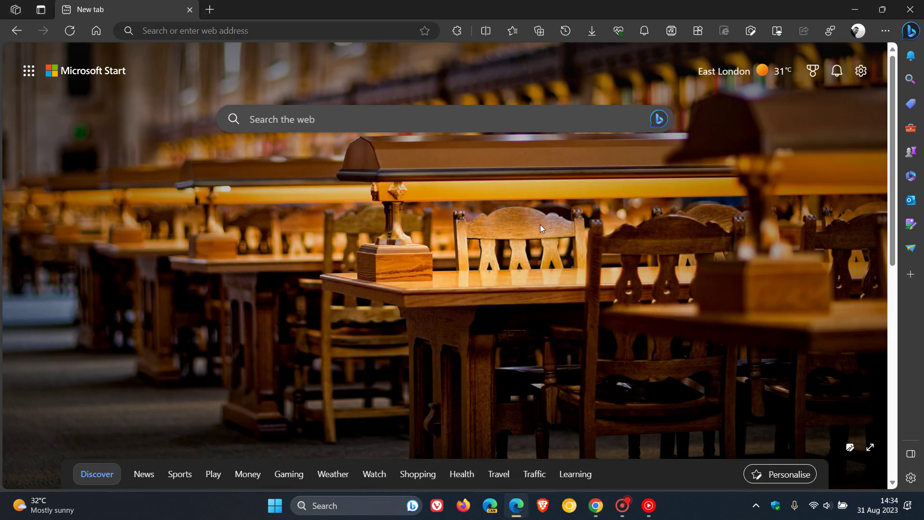